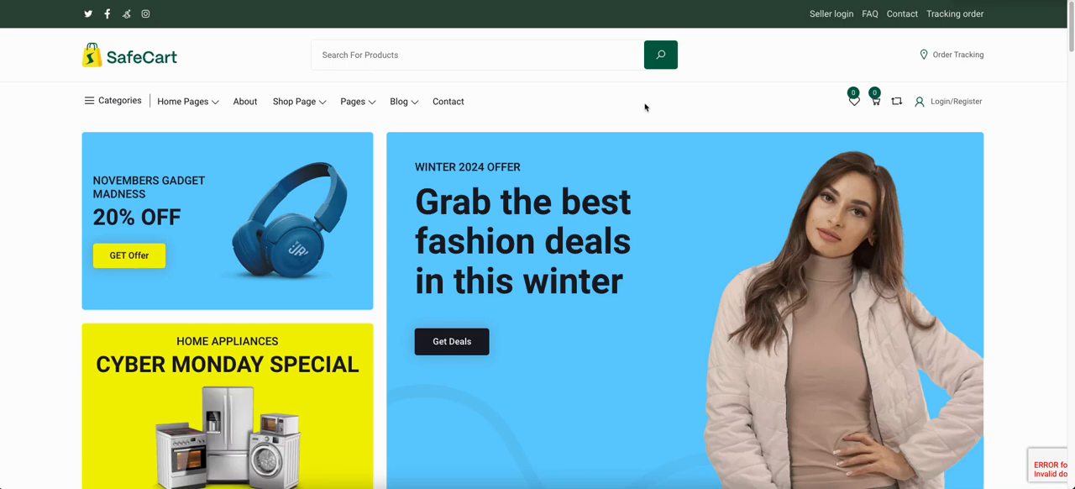
Switch from the storefront to the admin panel and open the product Category list under Attributes Manage
click(555, 96)
key(ctrl+shift+Tab)
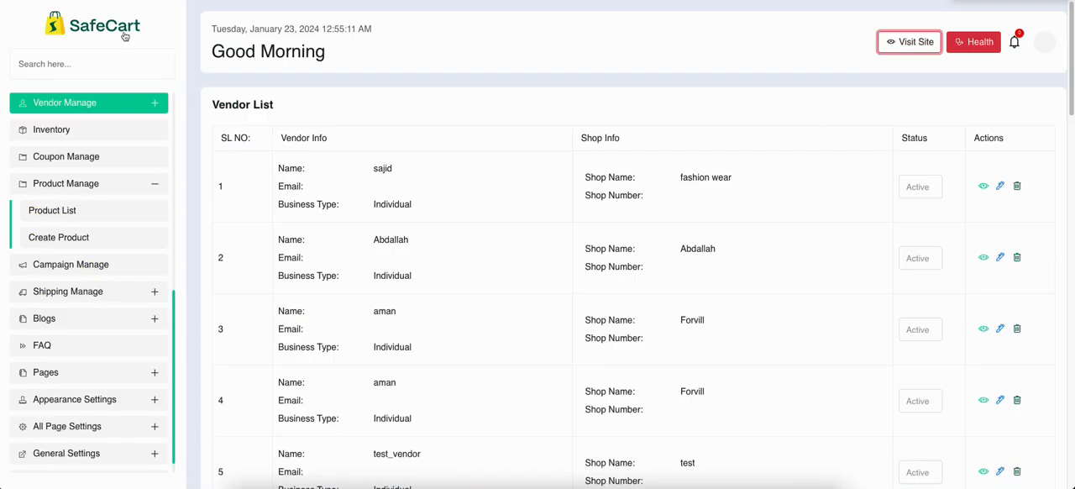
scroll(113, 69, down, 1)
scroll(95, 132, up, 4)
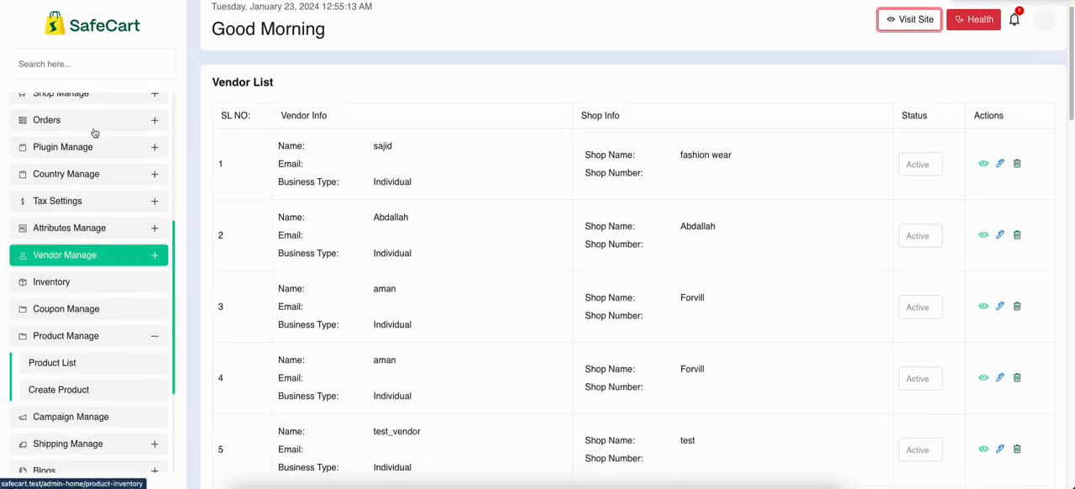
scroll(84, 180, down, 1)
scroll(84, 252, down, 3)
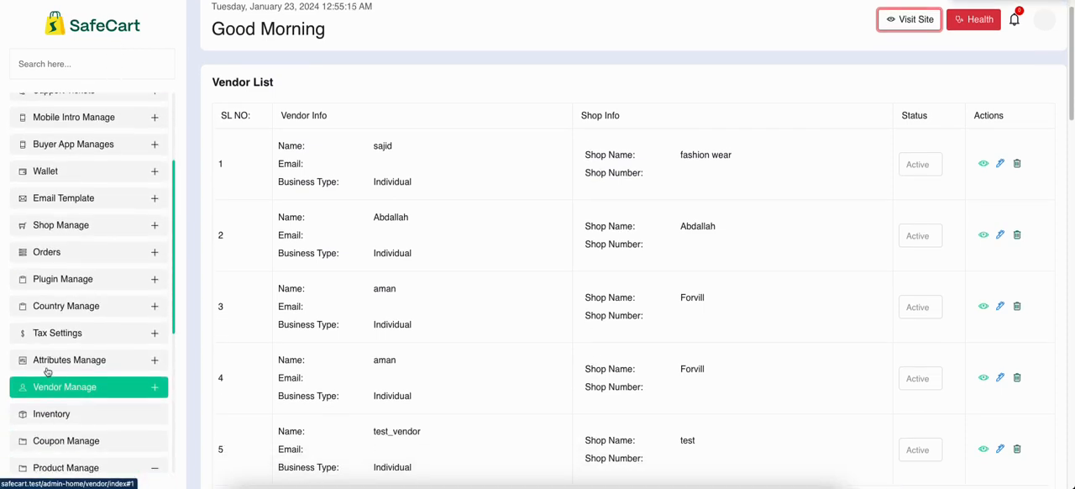
click(54, 361)
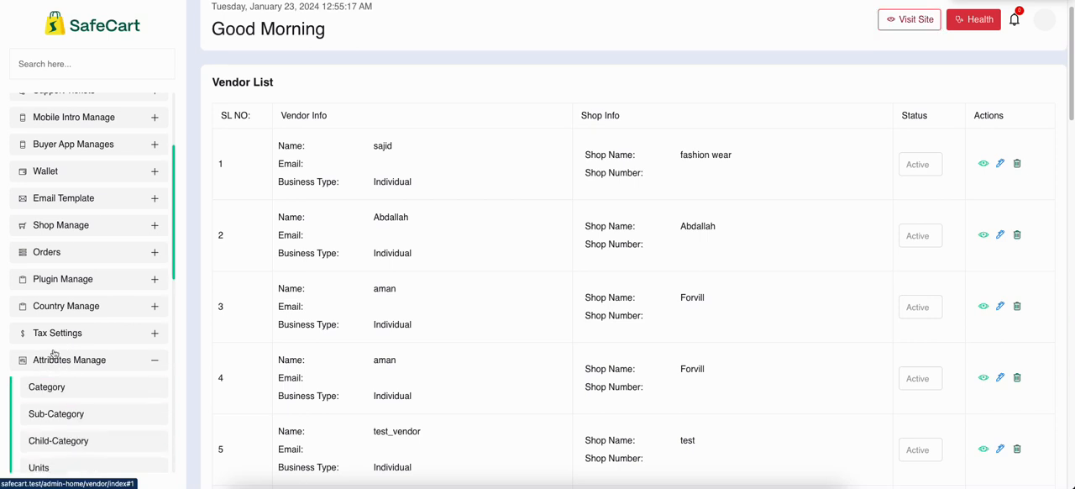
scroll(52, 353, down, 3)
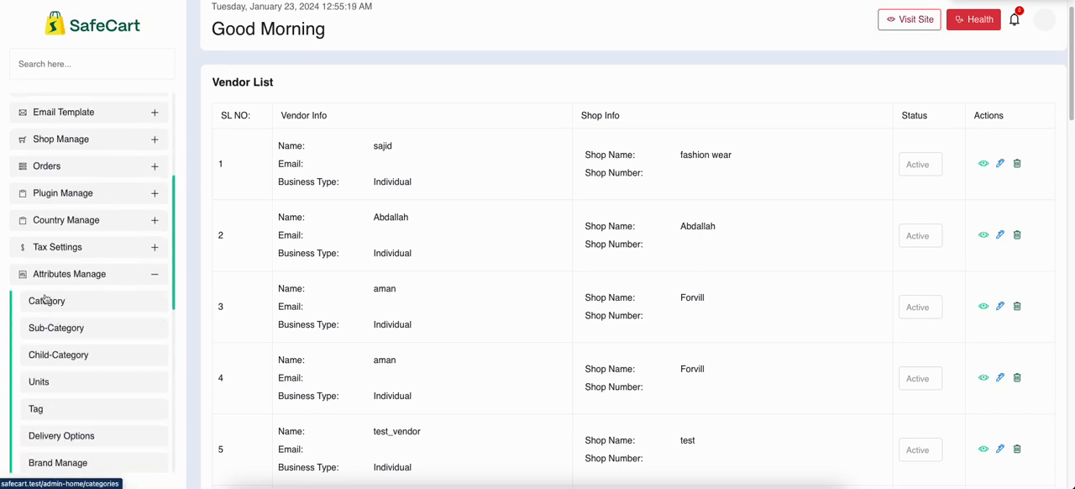
scroll(115, 300, down, 3)
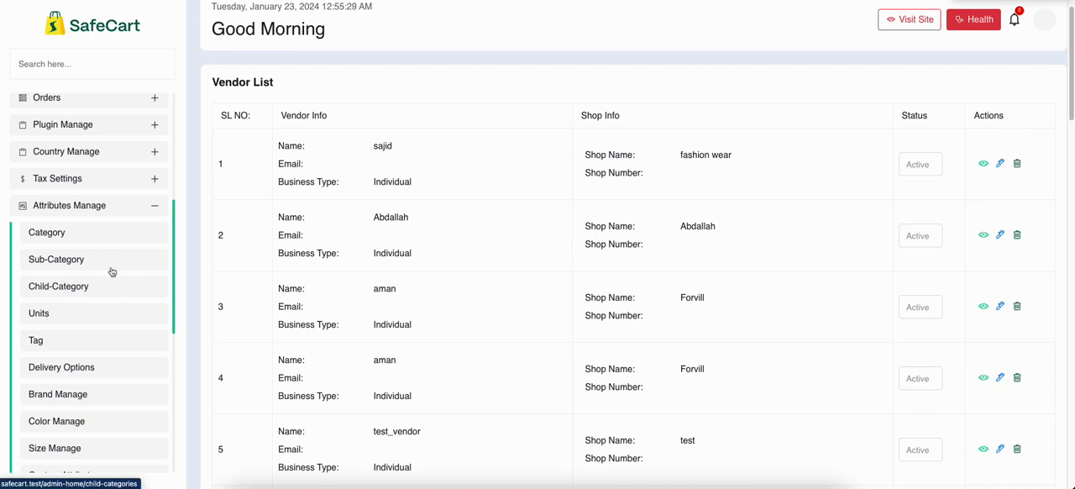
click(43, 236)
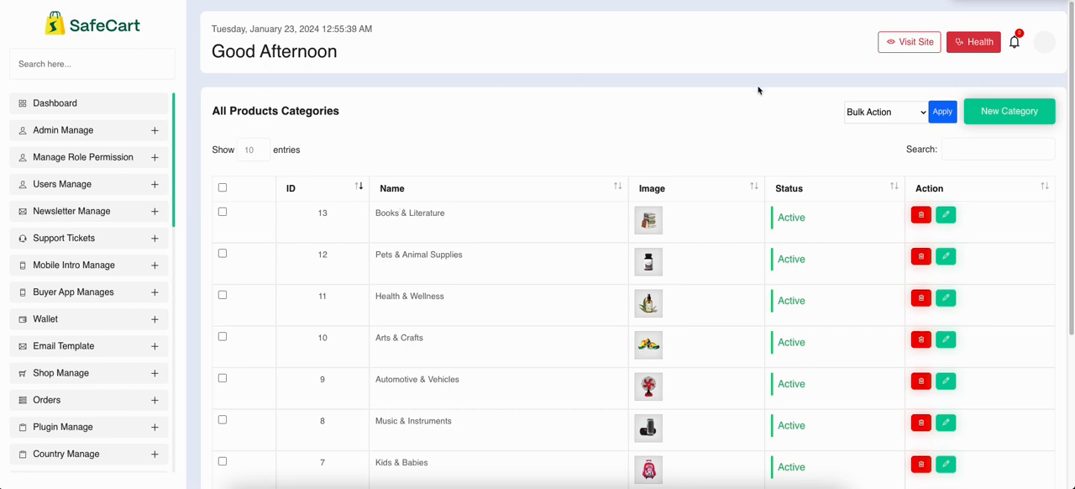
Look through both pages of the product category list and view the Books & Literature category's edit form
scroll(433, 207, down, 2)
scroll(434, 205, down, 2)
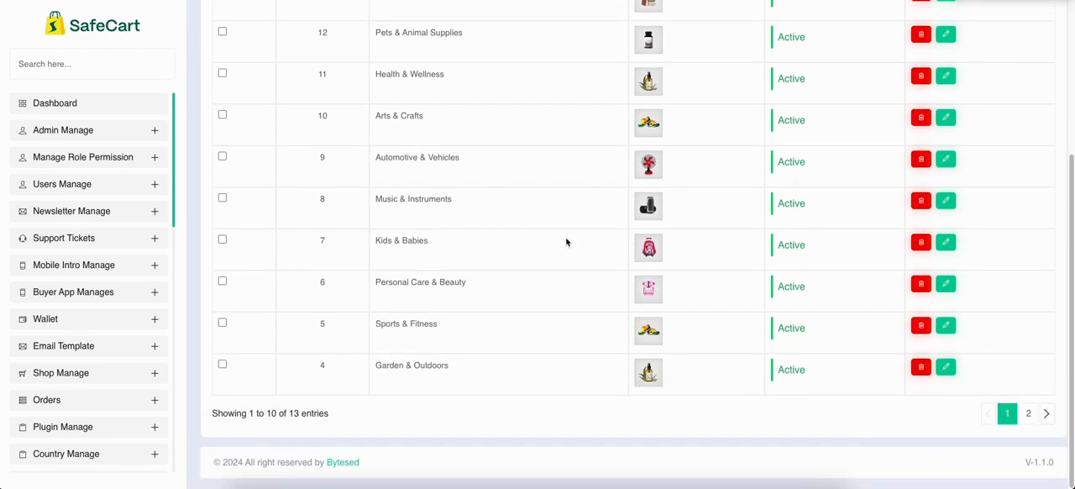
scroll(566, 242, up, 4)
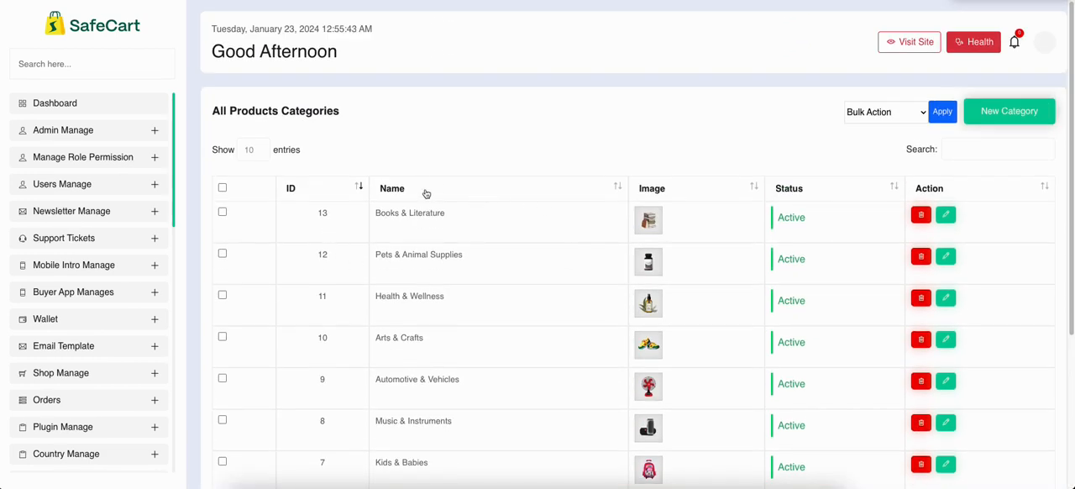
scroll(470, 202, down, 4)
click(1032, 413)
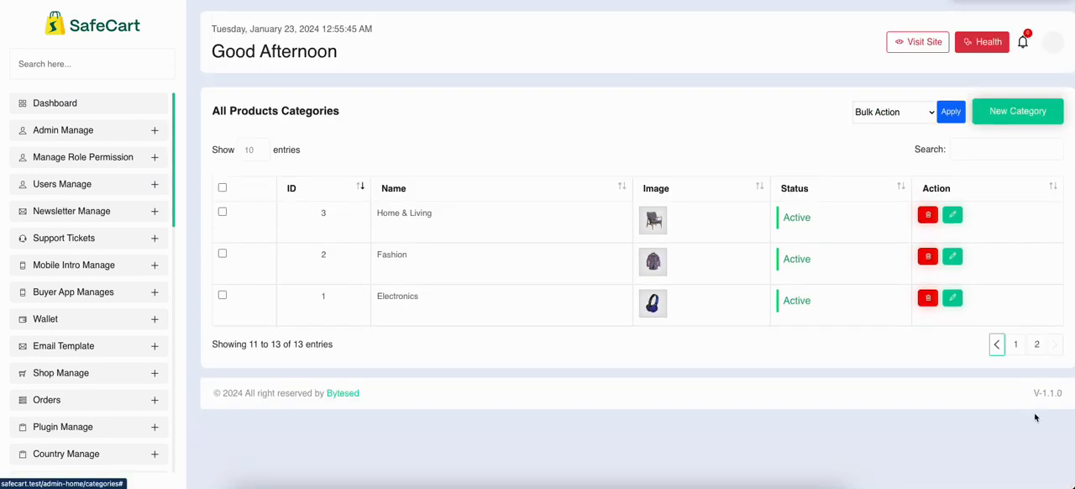
click(1016, 346)
scroll(930, 223, down, 3)
scroll(933, 224, up, 3)
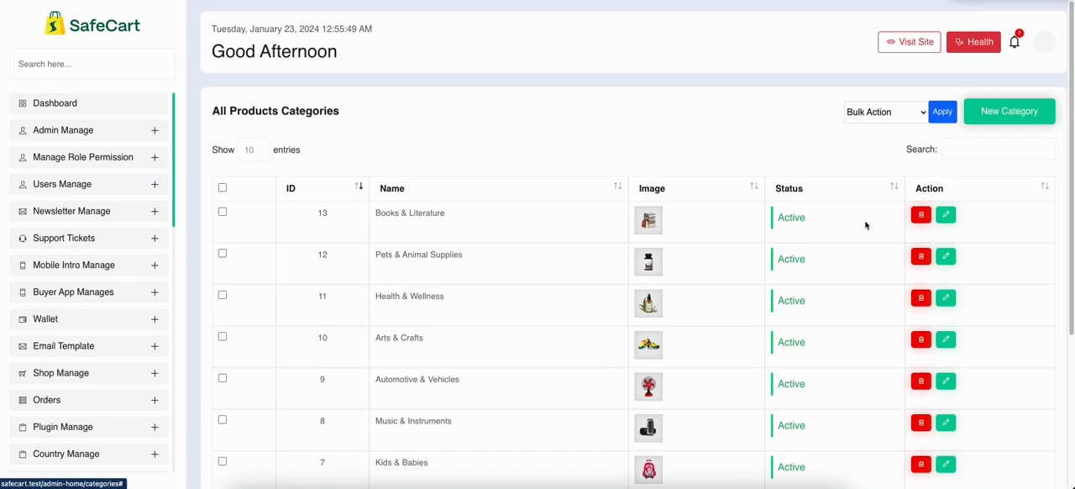
click(946, 216)
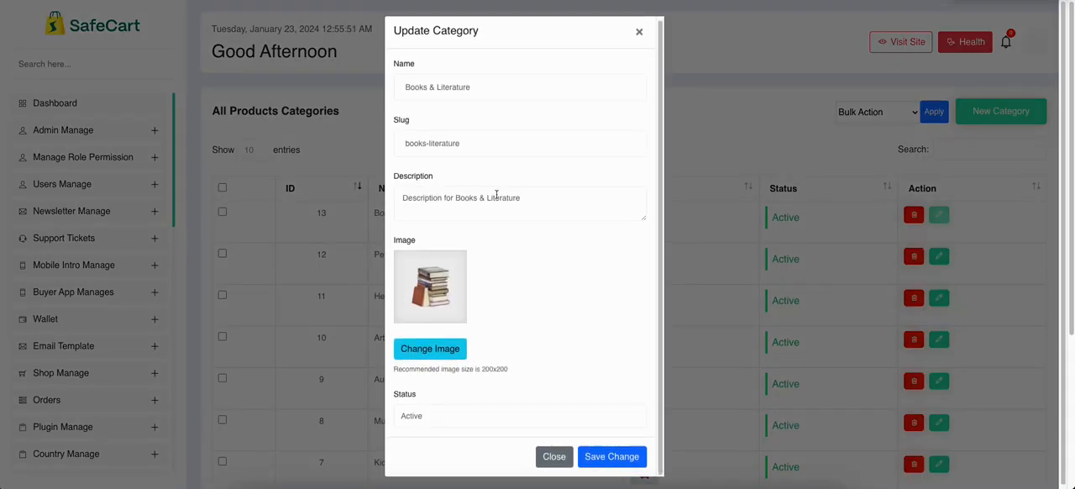
click(708, 166)
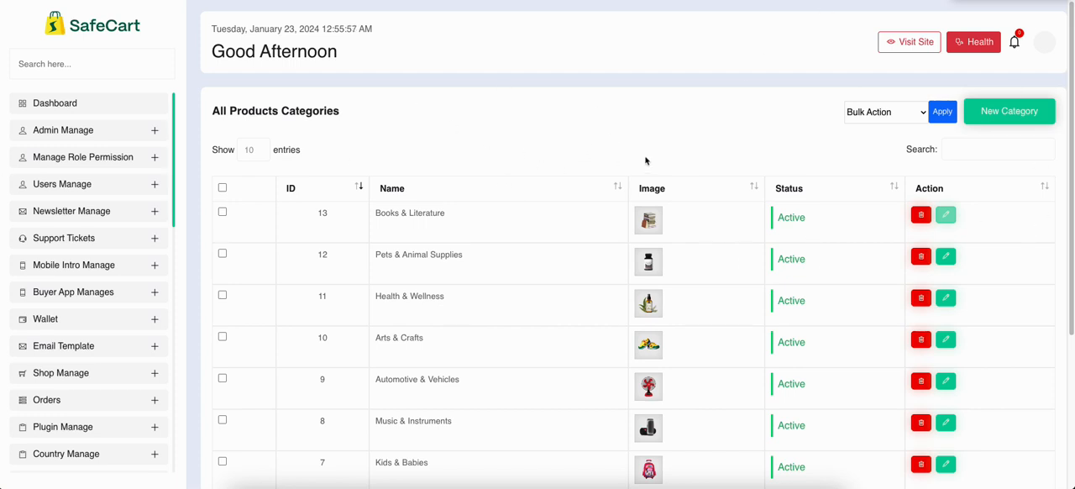
Start a new product category and name it "this is category"
click(1015, 115)
click(436, 89)
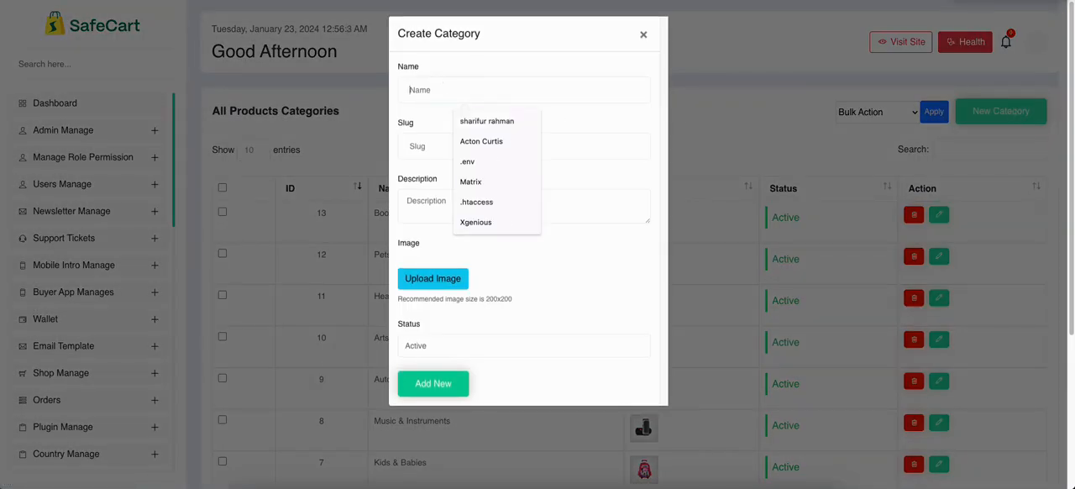
text(this is caegory)
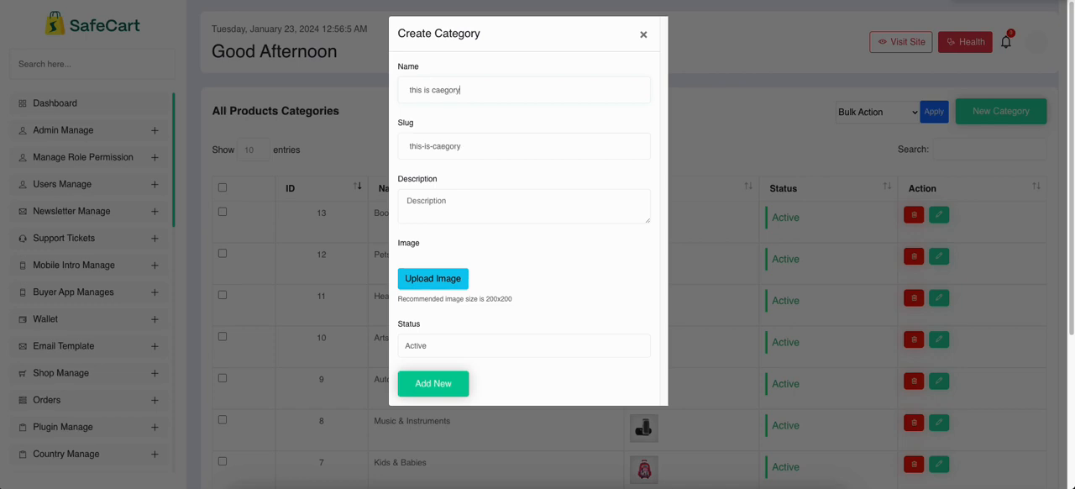
key(BackSpace)
key(BackSpace)
key(BackSpace)
text(tegorythis is)
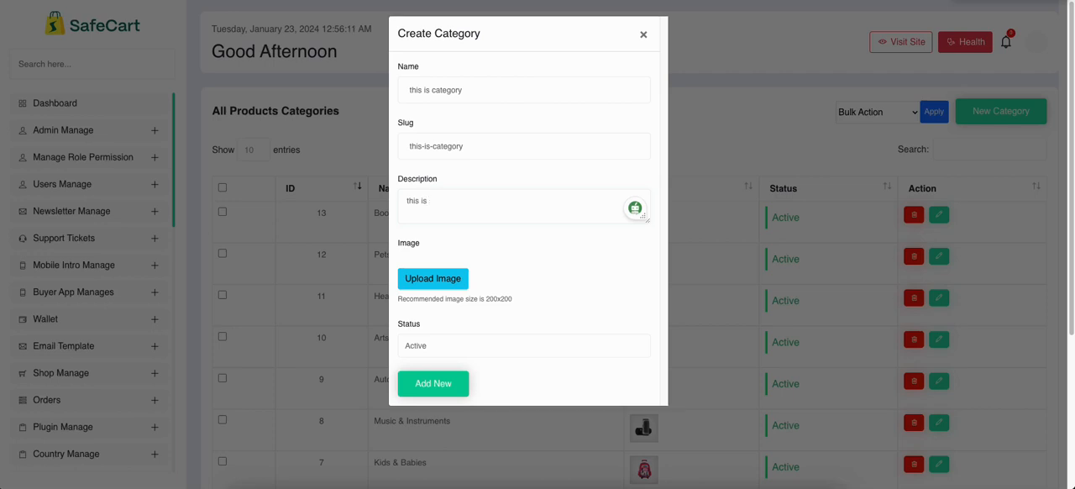
text( description)
Enter the category description "this is description", choose Active status and add the category to the list
click(416, 356)
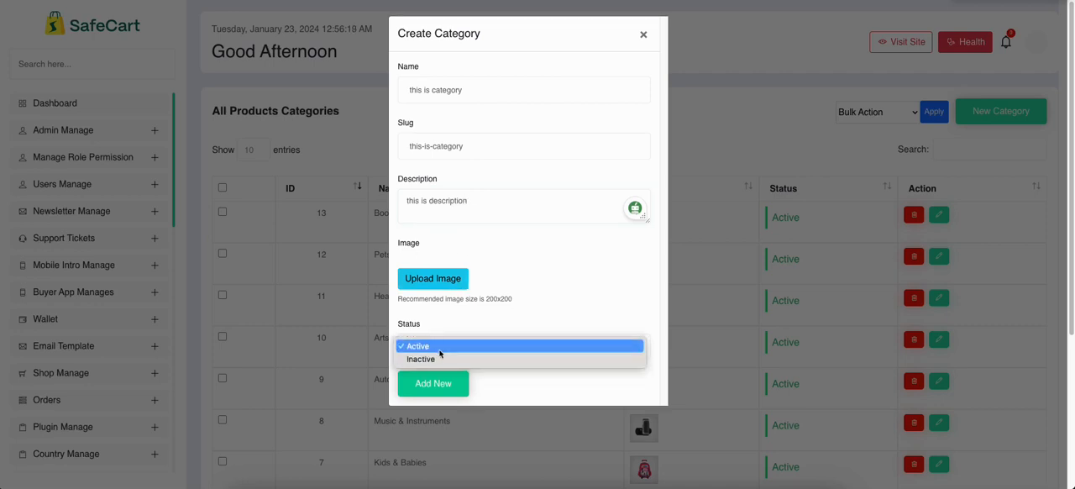
click(435, 347)
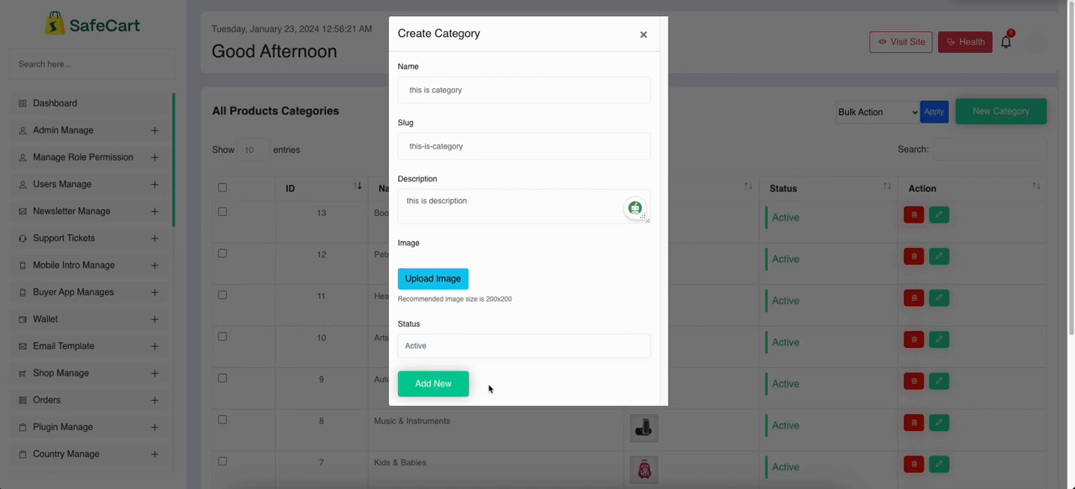
click(427, 385)
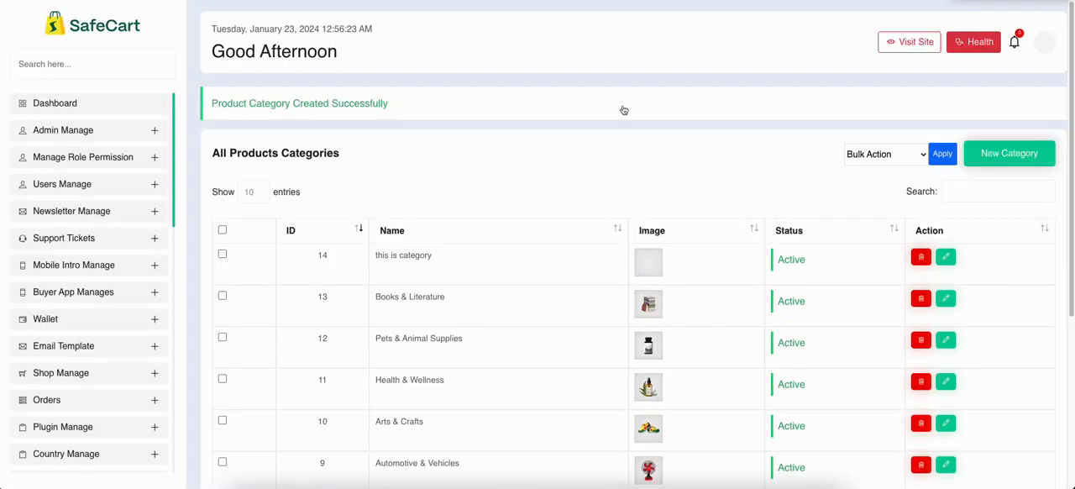
drag(322, 254, 823, 264)
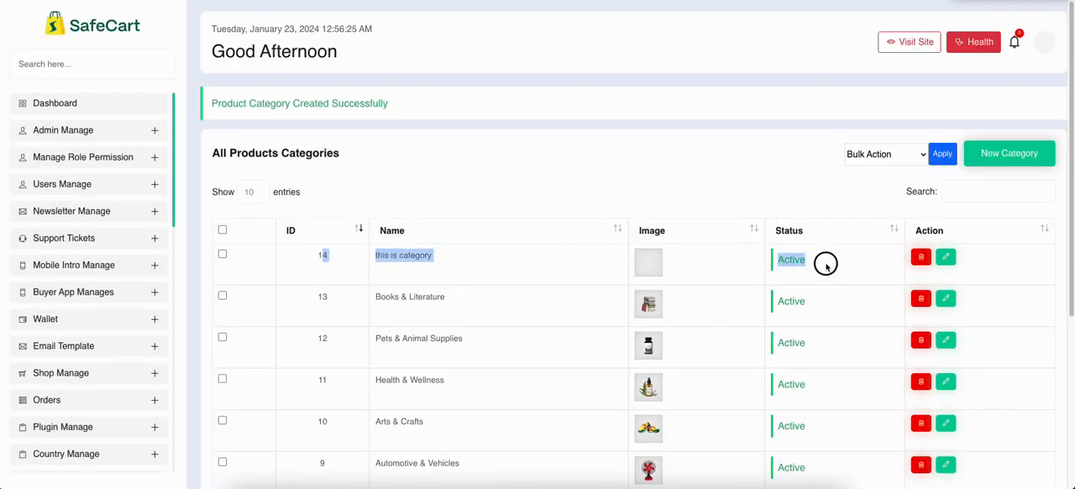
click(662, 170)
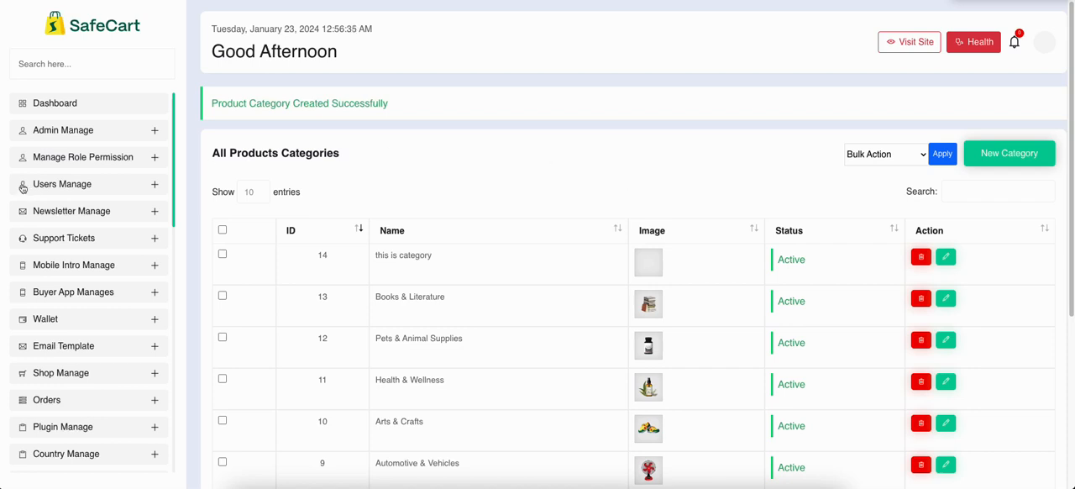
Open the Sub-Category list under Attributes Manage and start a new sub-category named "sub category"
scroll(86, 196, down, 2)
scroll(86, 197, down, 2)
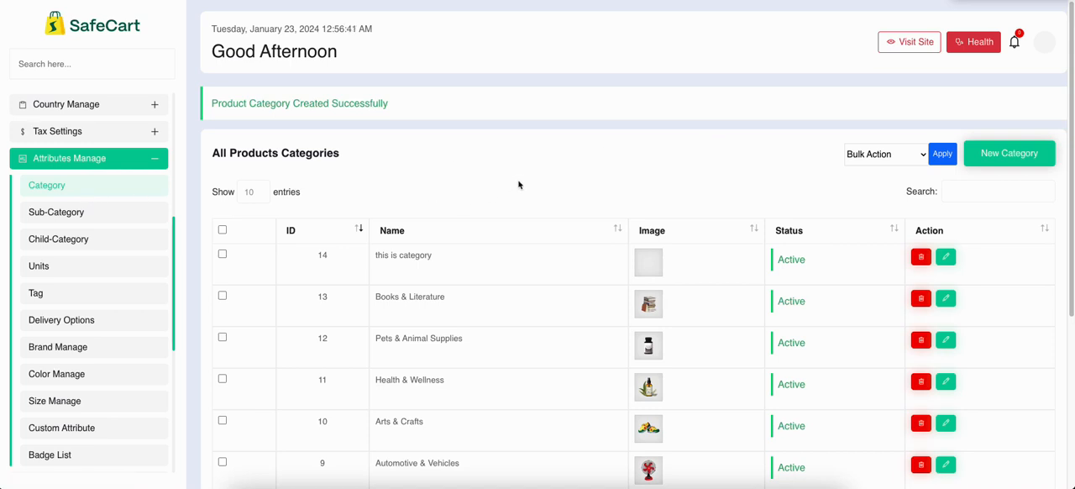
click(57, 219)
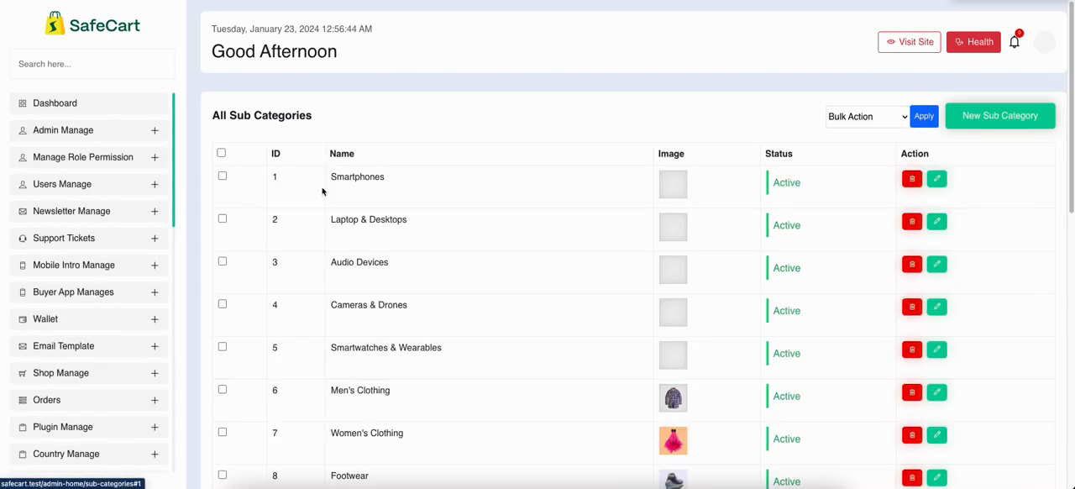
click(992, 121)
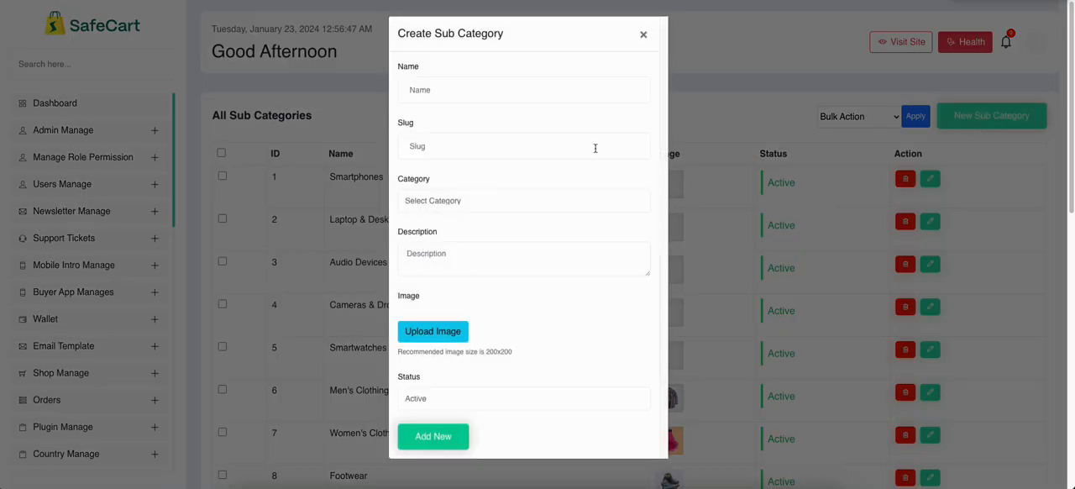
click(450, 91)
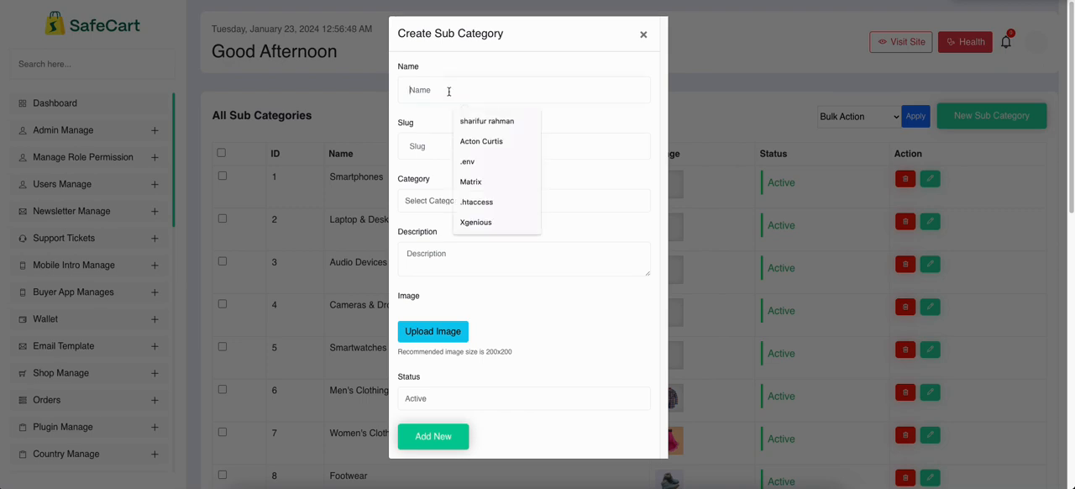
text(sub d)
text(ategory)
triple_click(478, 150)
Assign the sub-category to the parent category "this is category", choose Active status and add it
click(458, 201)
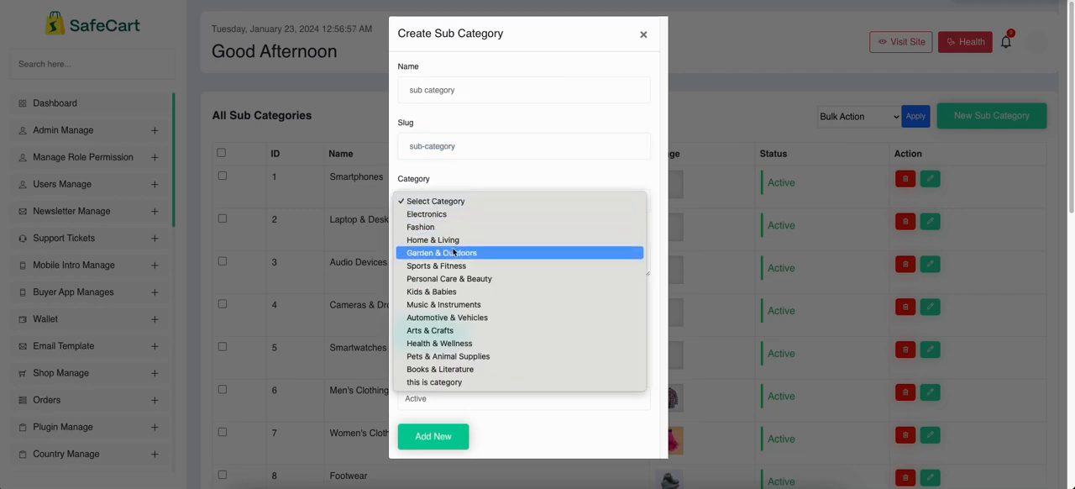
click(440, 385)
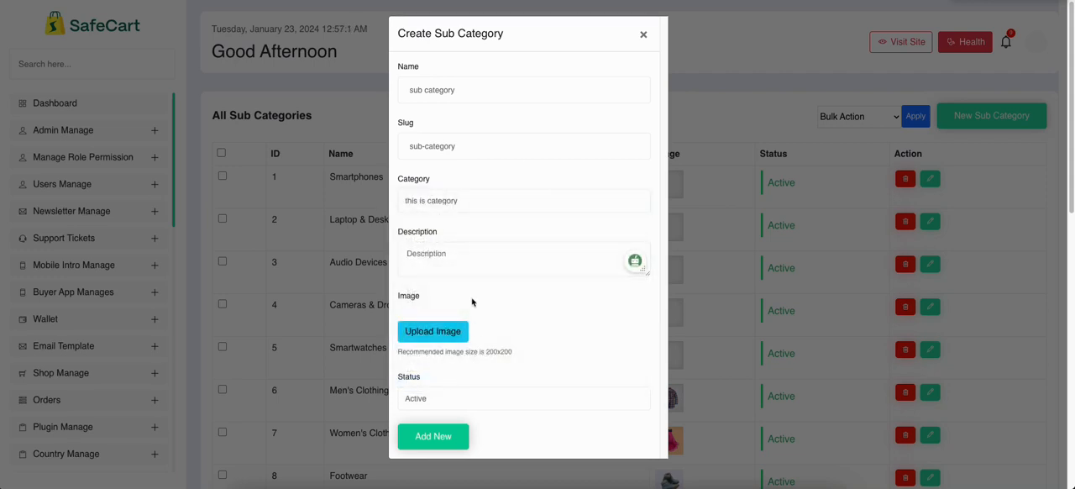
drag(399, 189, 432, 180)
click(412, 212)
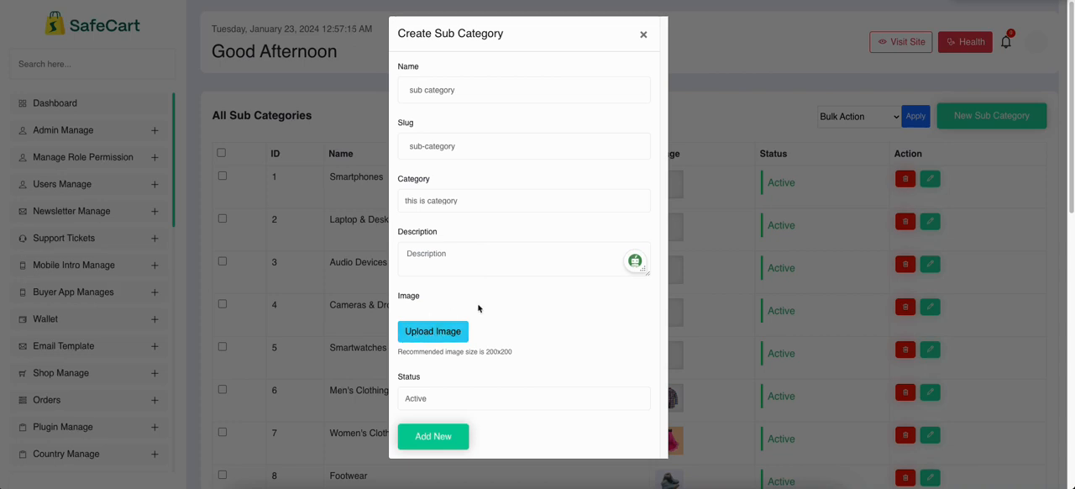
click(451, 400)
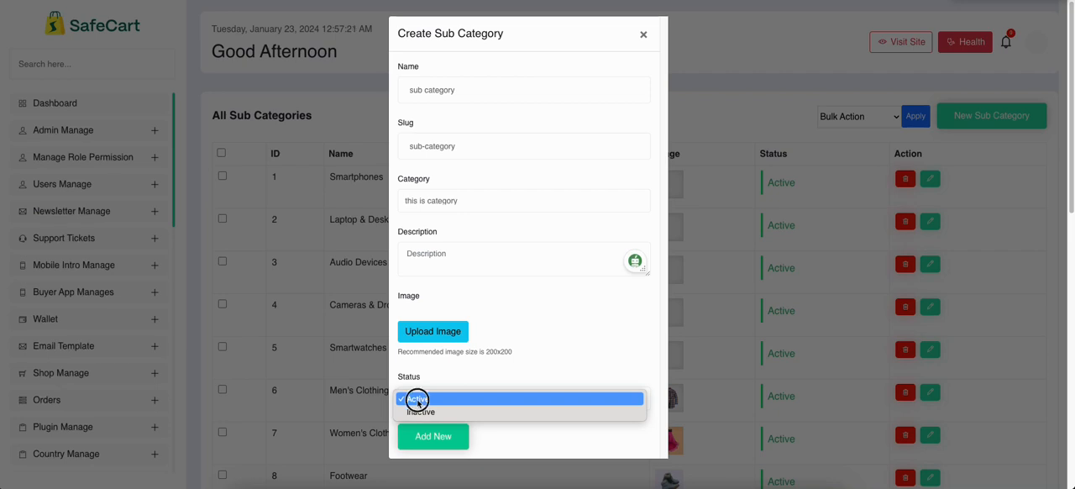
click(418, 399)
click(433, 441)
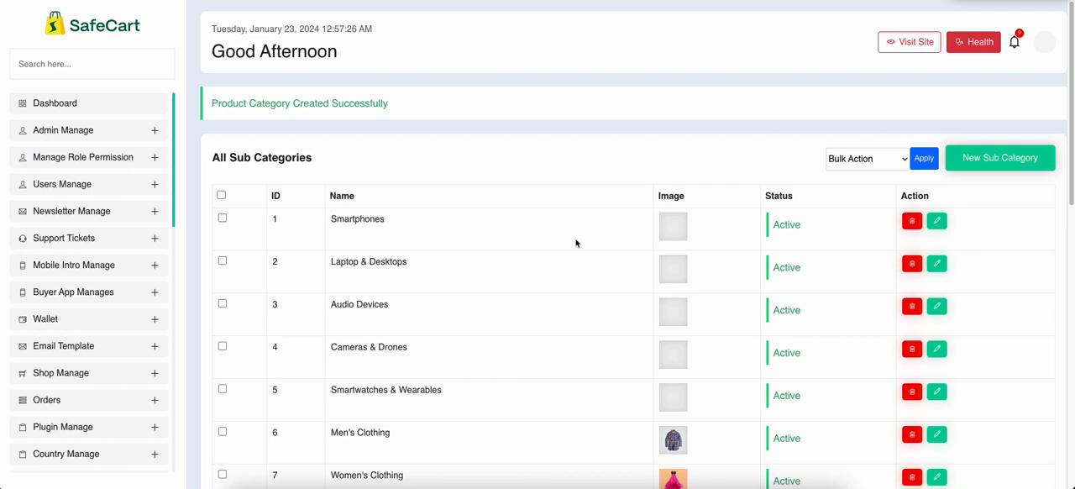
Look for the new sub-category's row on page 3 of the sub-category list
drag(310, 220, 804, 233)
click(656, 235)
scroll(652, 238, down, 8)
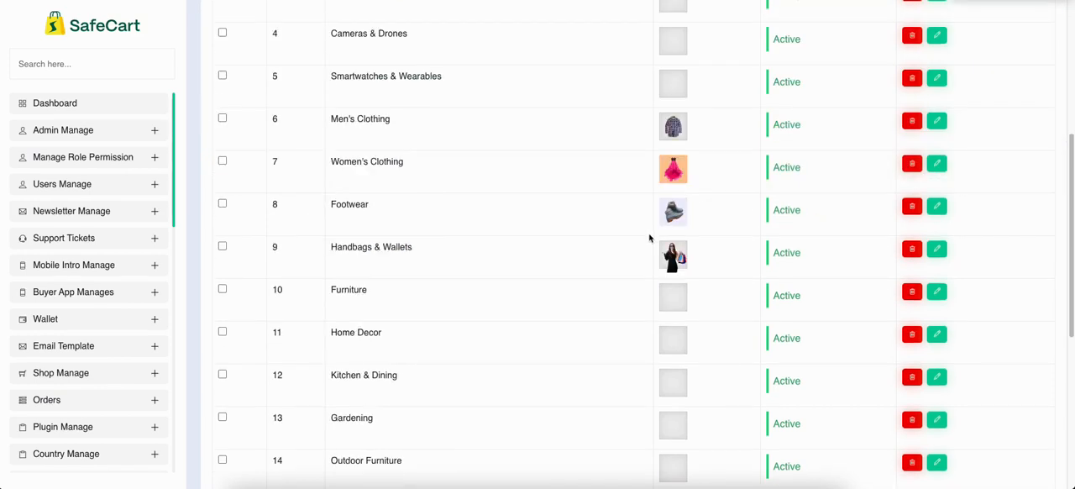
click(1029, 415)
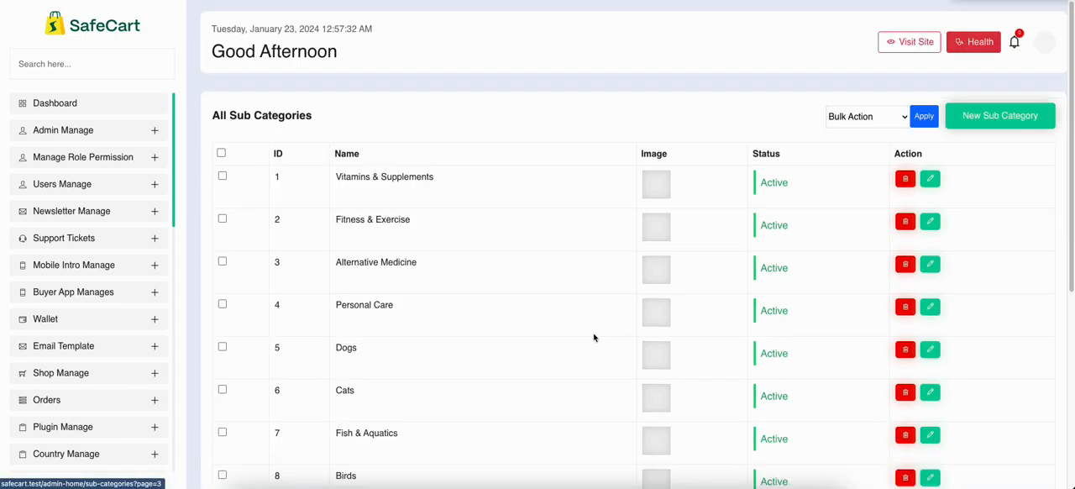
scroll(542, 319, down, 5)
drag(252, 366, 869, 371)
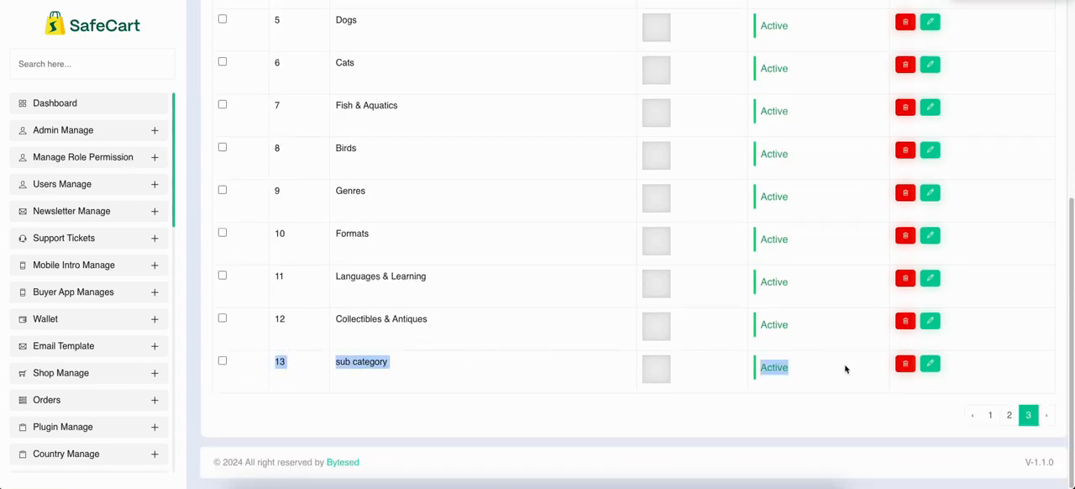
click(846, 368)
scroll(846, 370, up, 5)
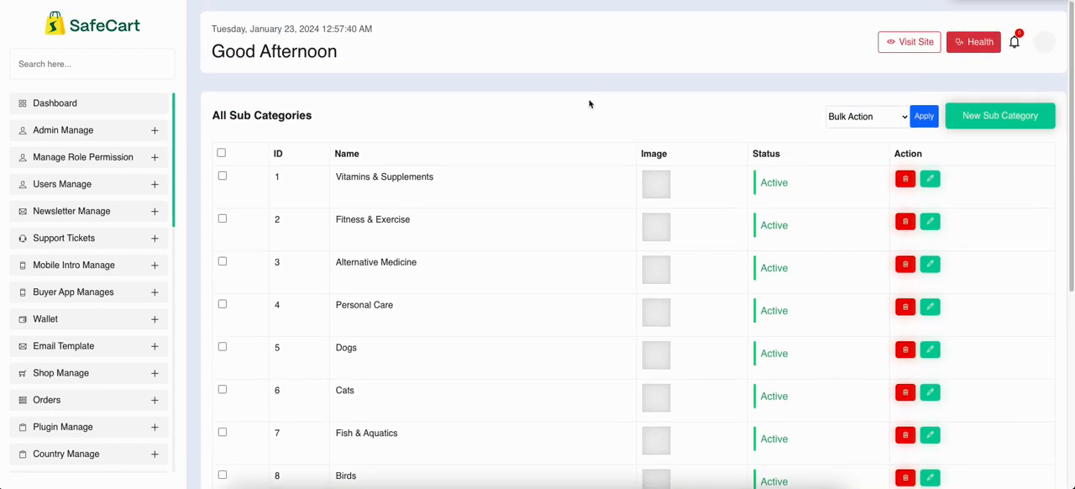
Open the Child-Category list under Attributes Manage
scroll(619, 115, down, 4)
scroll(96, 231, down, 5)
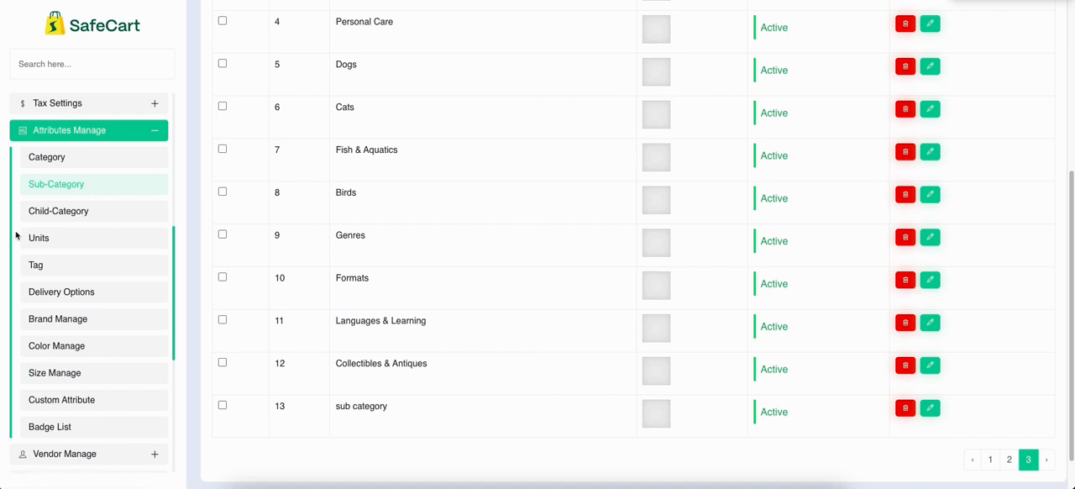
click(65, 215)
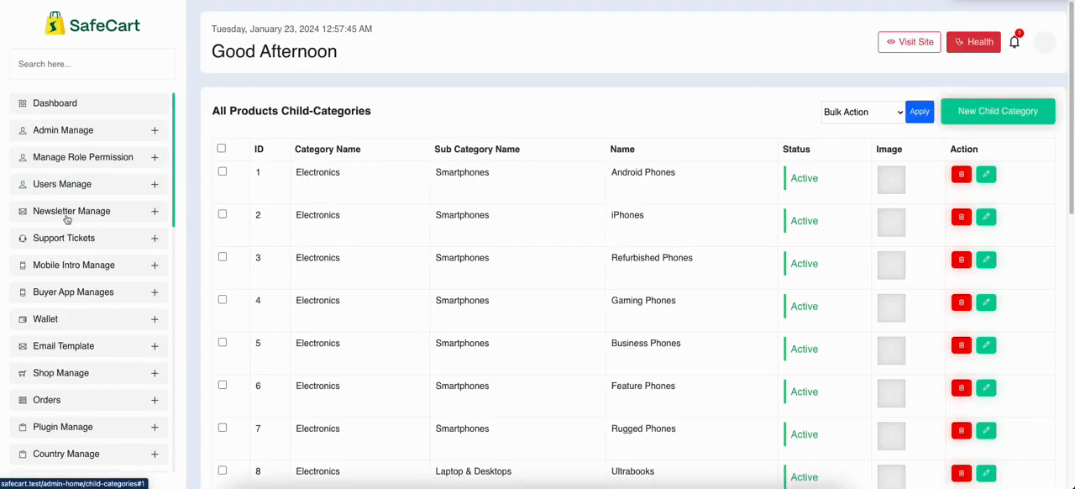
Start a new child category and name it "child category"
click(1017, 111)
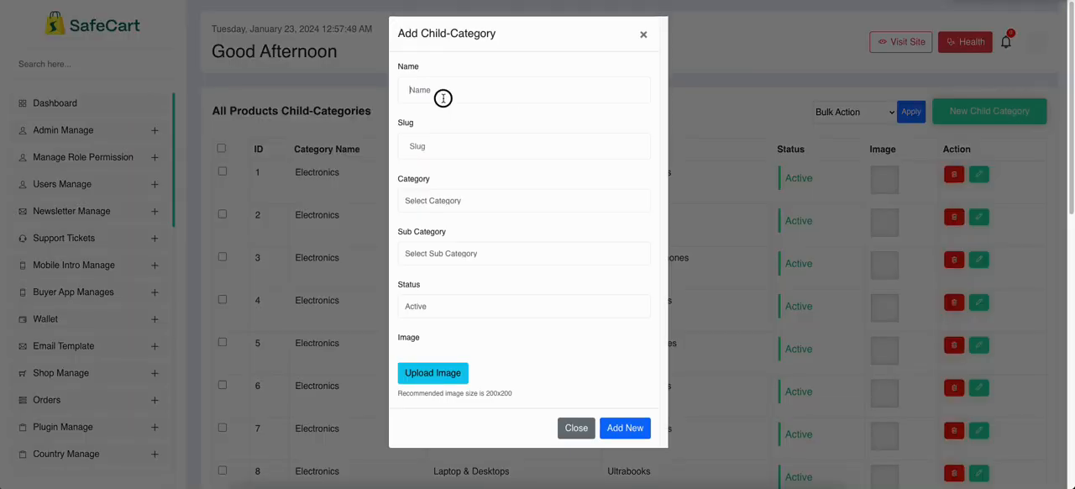
click(443, 99)
text(child category)
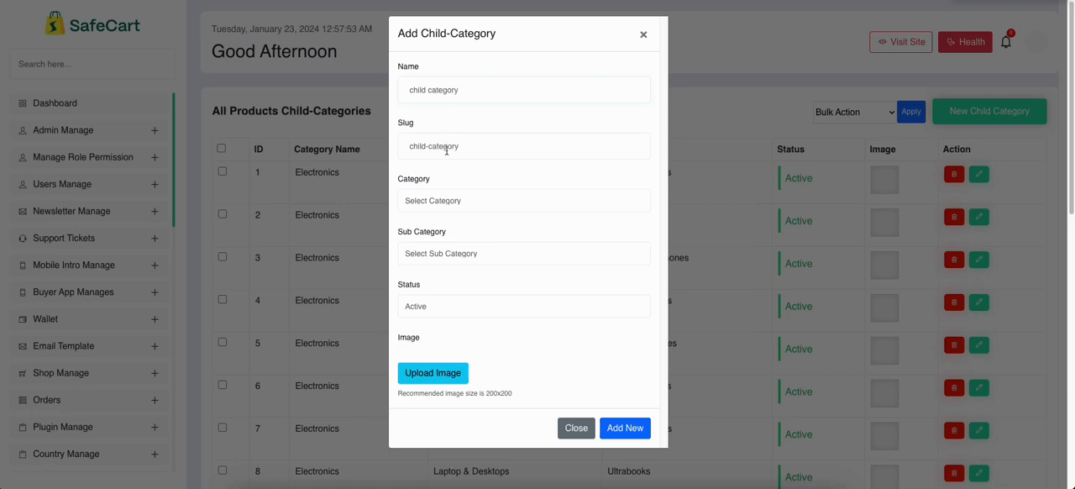
Assign the child category to the category "this is category" and the sub-category "sub category"
click(473, 207)
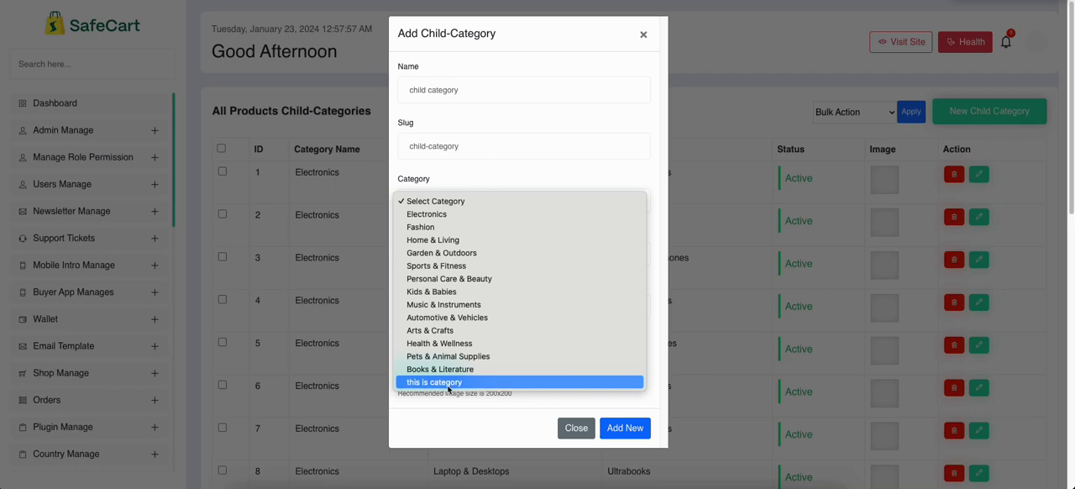
click(414, 384)
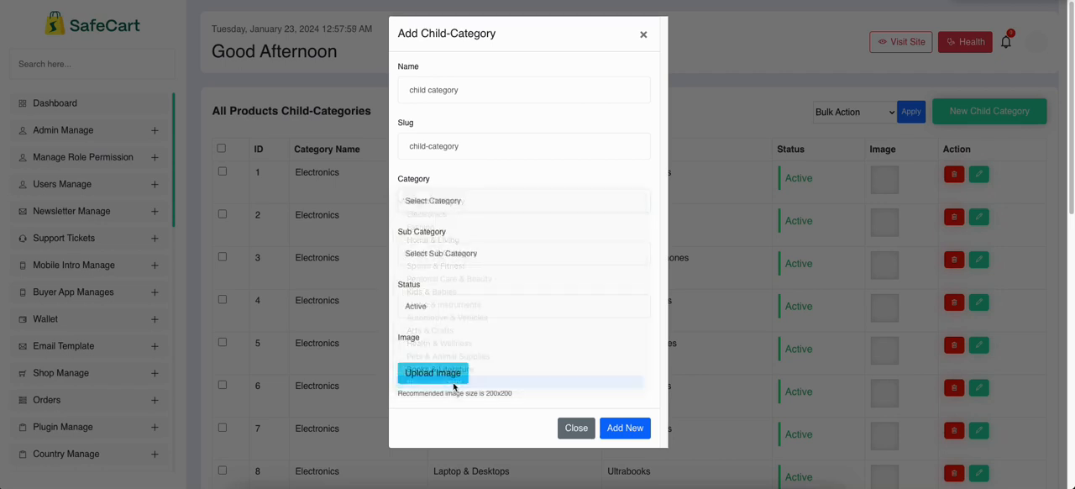
click(470, 257)
click(470, 256)
click(462, 252)
click(462, 253)
click(454, 254)
click(452, 284)
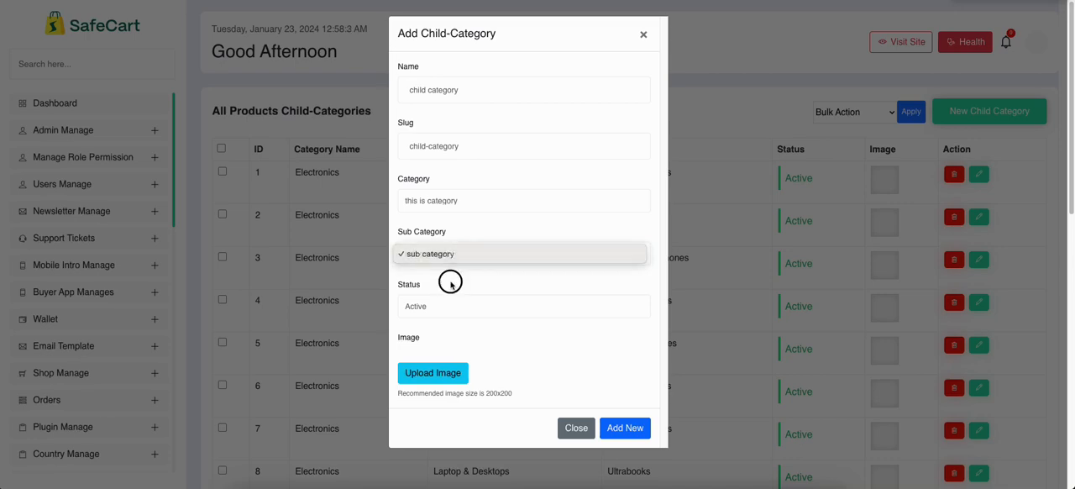
click(455, 256)
click(479, 253)
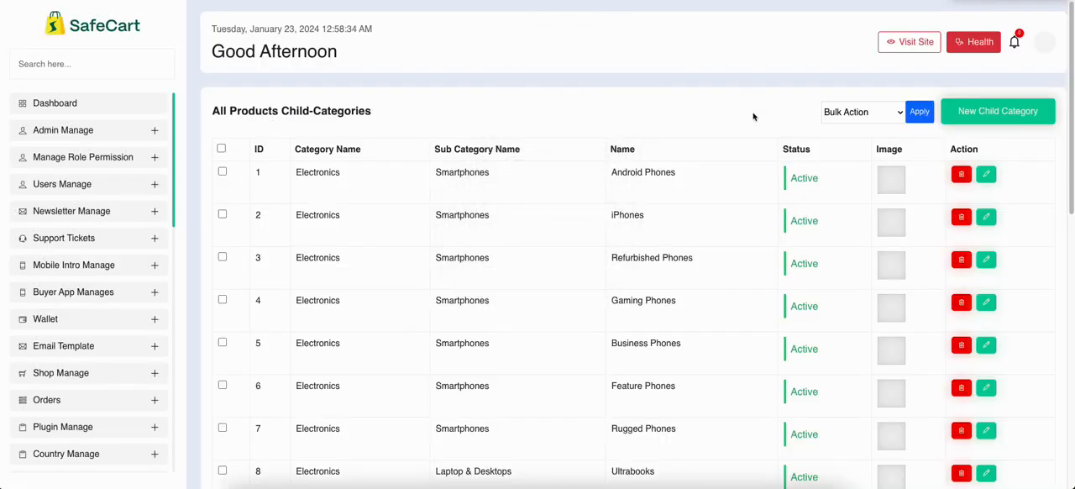
Reopen the new child-category form and enter the name "child category" with the slug "child-category"
click(1015, 110)
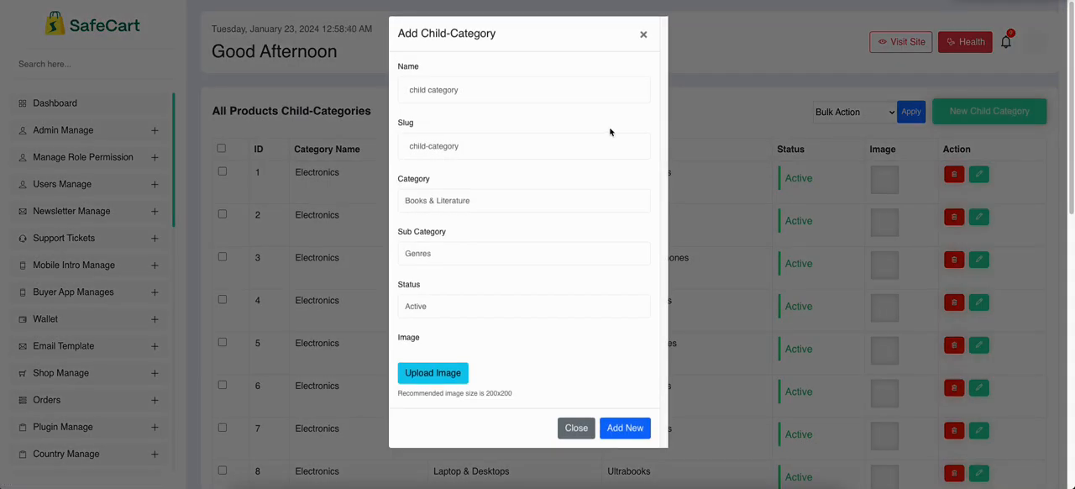
click(504, 88)
text(child)
key(BackSpace)
key(BackSpace)
key(BackSpace)
key(BackSpace)
key(BackSpace)
key(BackSpace)
drag(502, 146, 295, 143)
Assign the child category to Pets & Animal Supplies and the sub-category Fish & Aquatics, keep Active status and add it
click(446, 202)
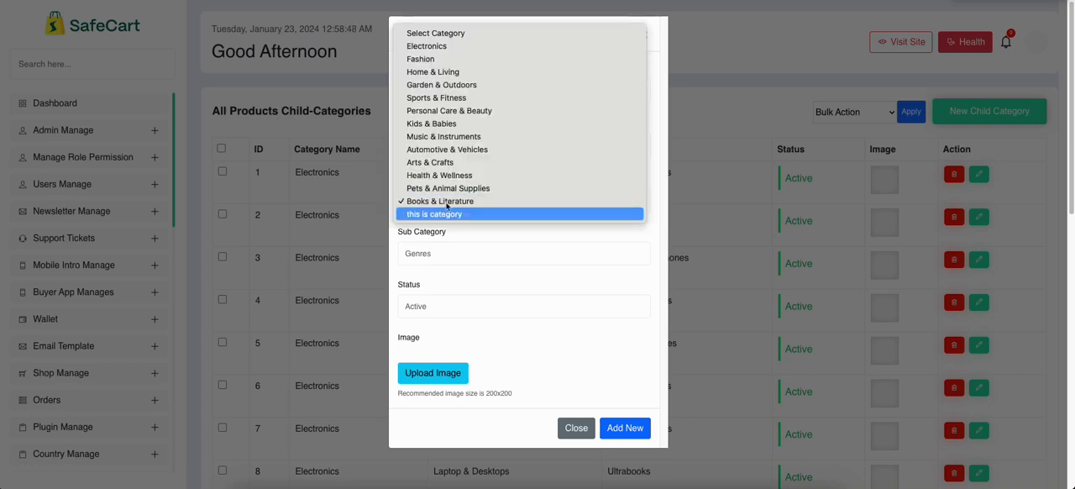
click(452, 188)
click(465, 256)
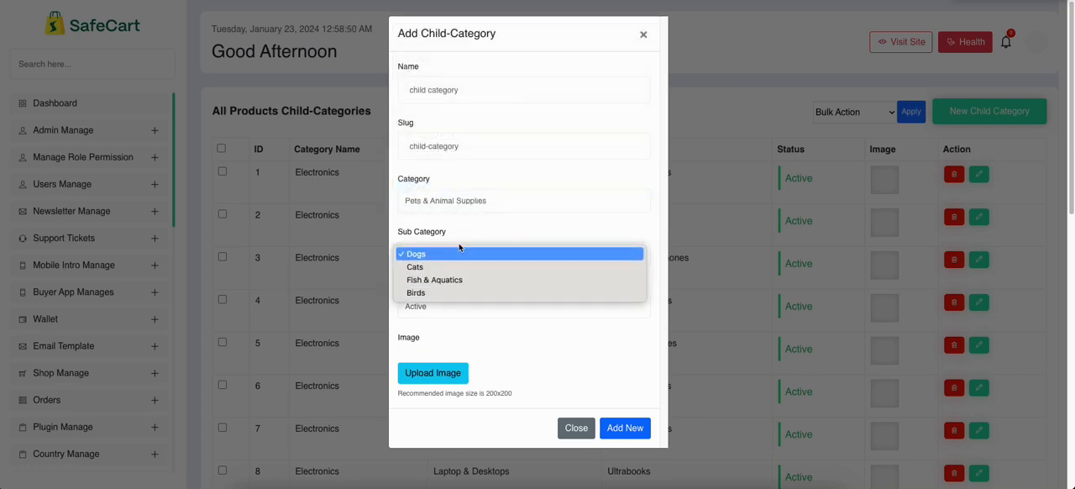
click(437, 278)
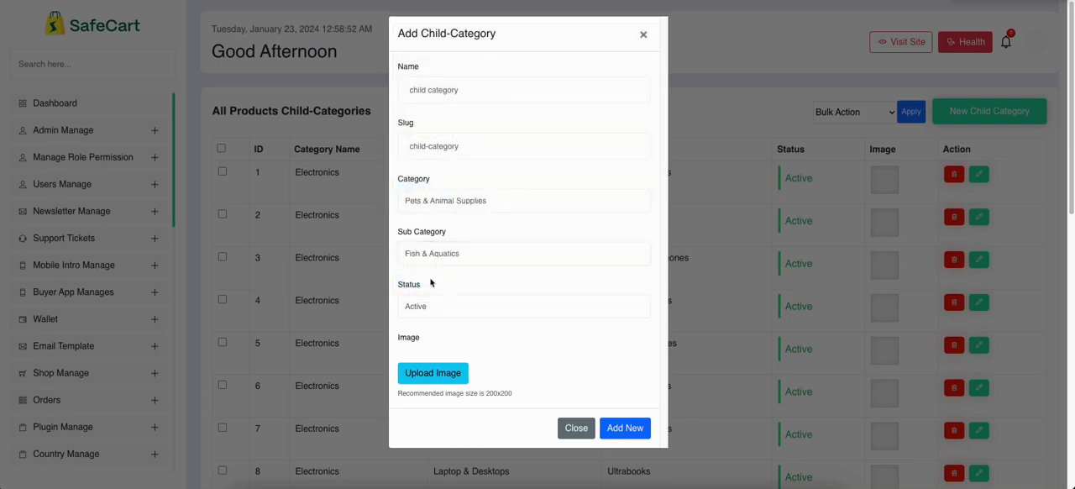
drag(493, 85, 404, 83)
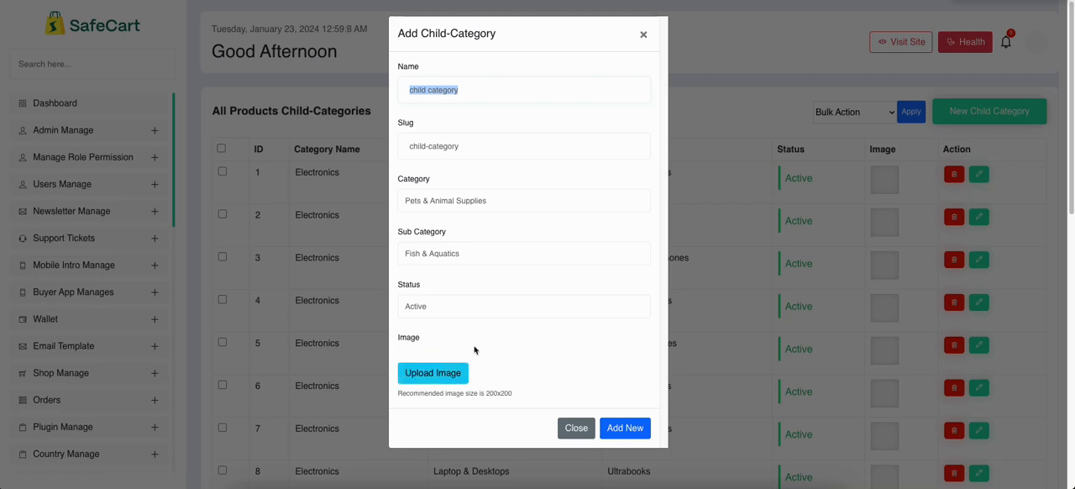
click(624, 427)
Look for the new child category's row on page 19 of the child-category list
scroll(404, 237, down, 9)
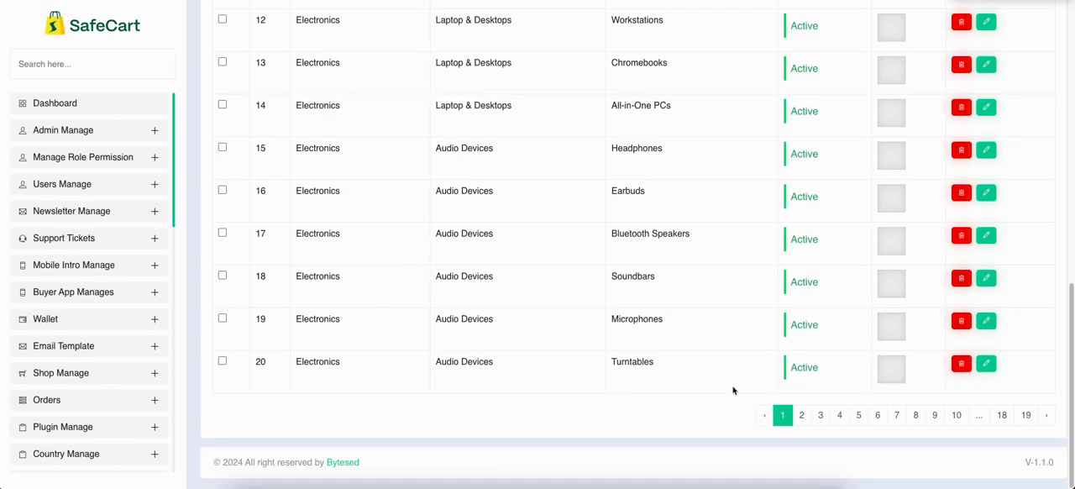
click(1026, 415)
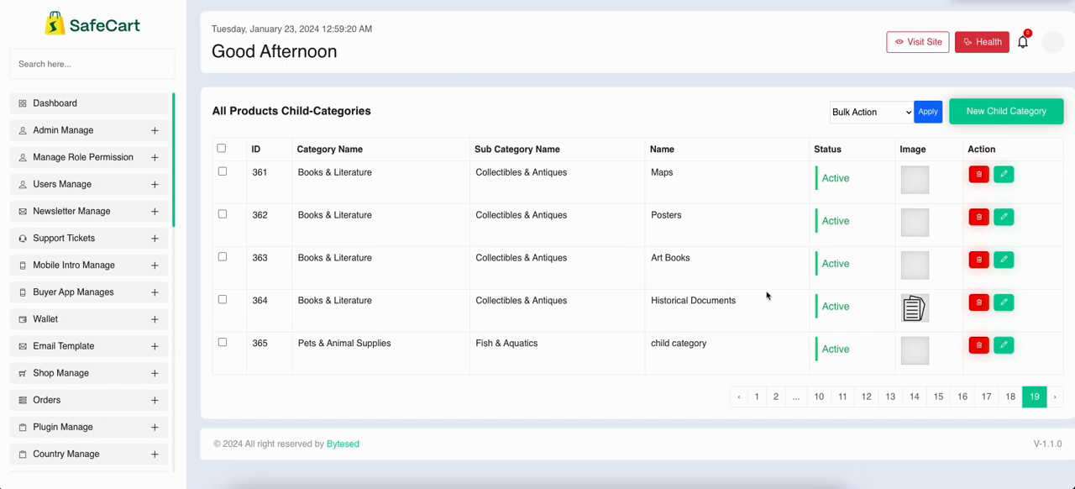
scroll(50, 240, down, 5)
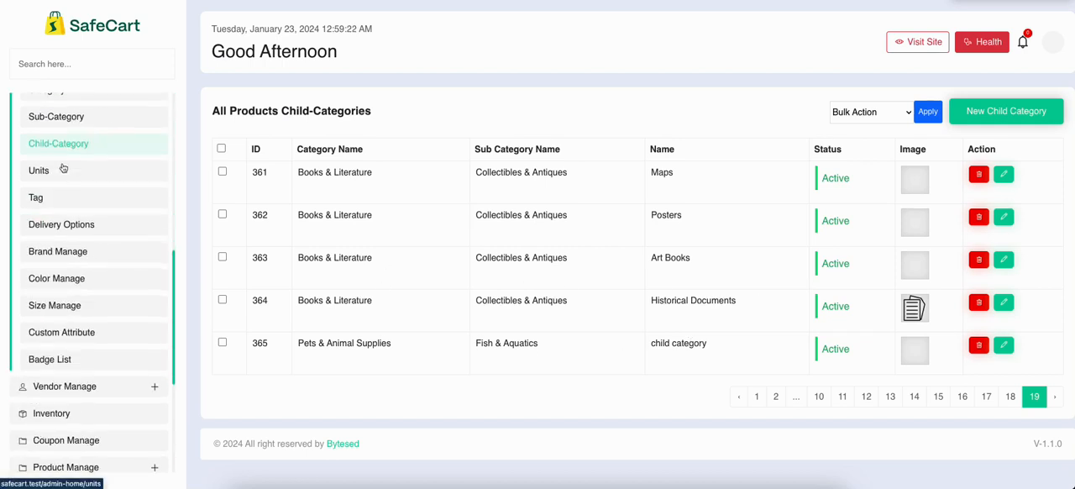
scroll(63, 169, up, 3)
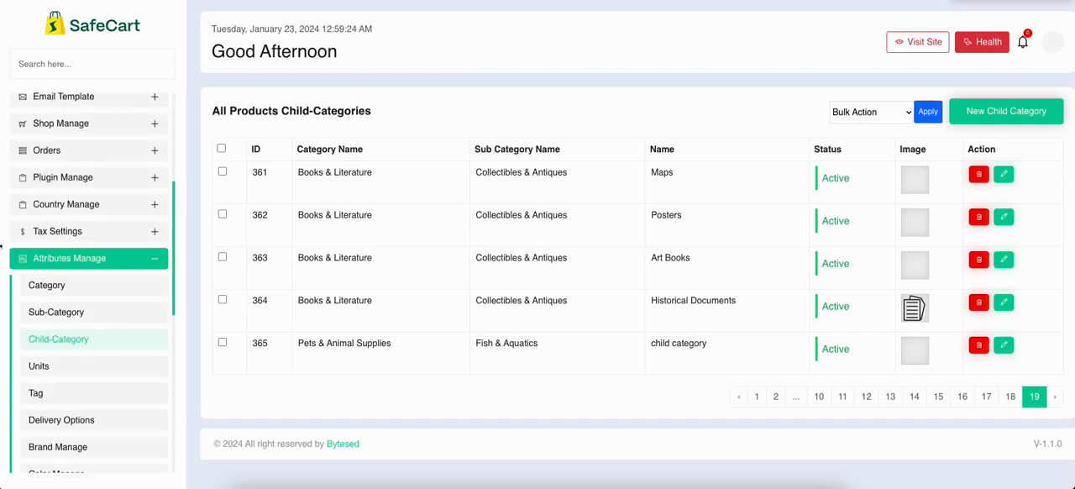